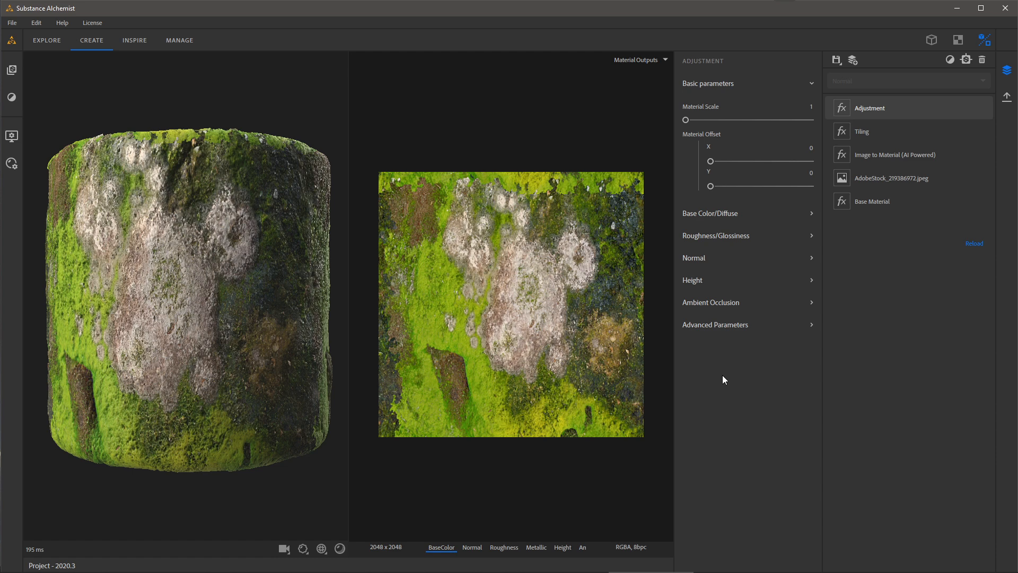
Add a Replace Color filter above the Adjustment layer and keep Base Color as its channel
{"action": "left_click", "coordinate": [948, 62]}
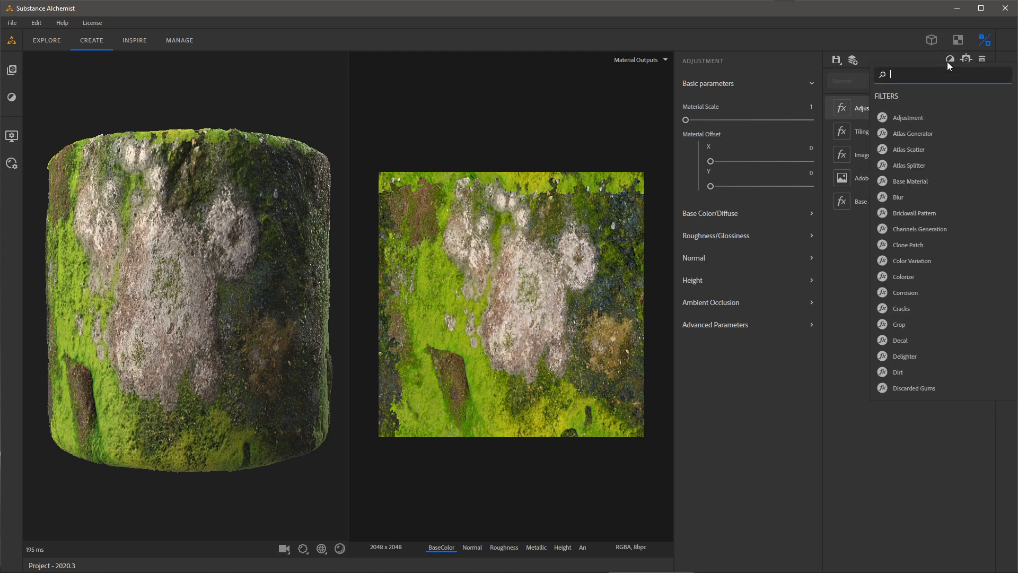
{"action": "type", "text": "colo"}
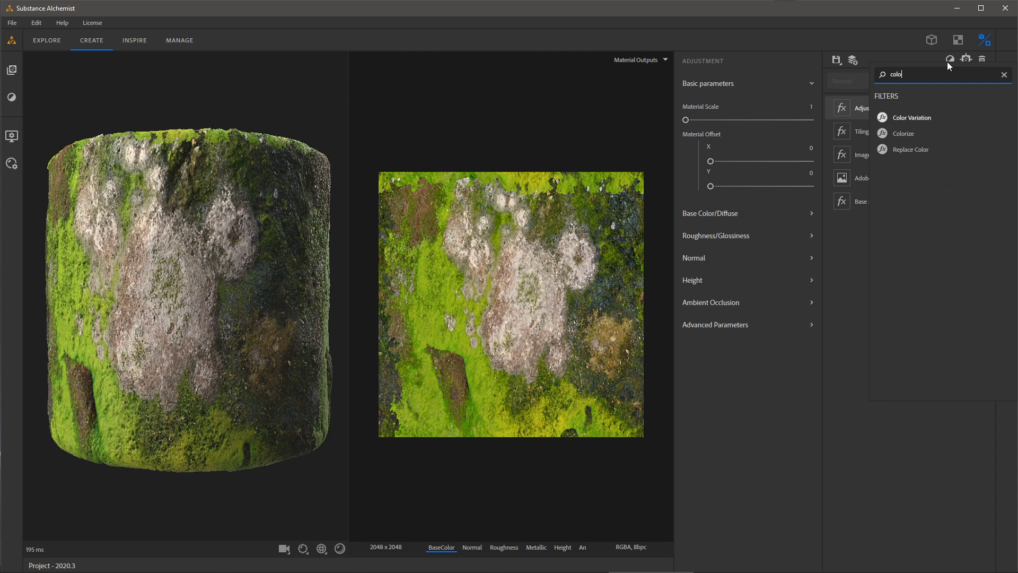
{"action": "left_click", "coordinate": [905, 151]}
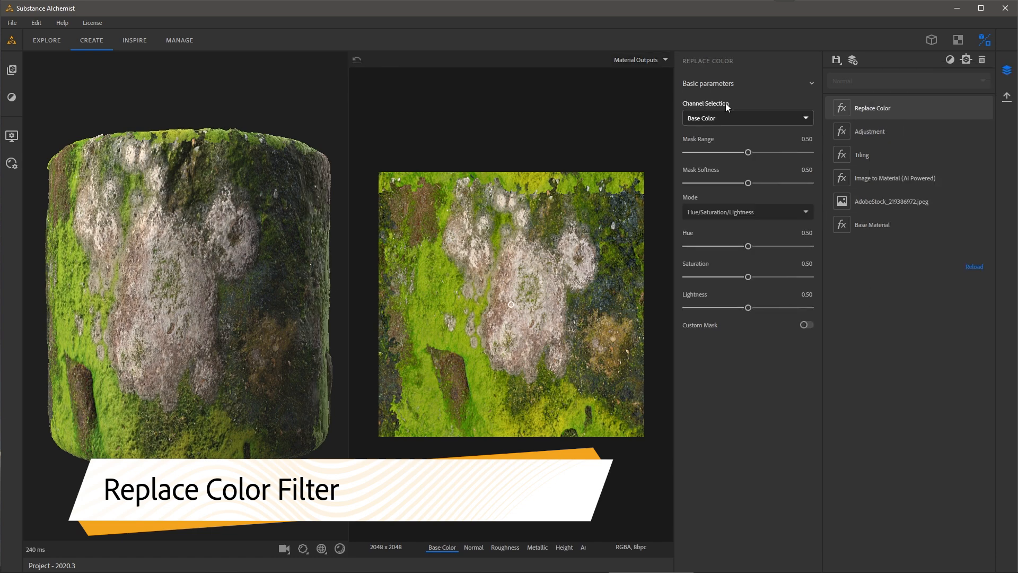
{"action": "left_click", "coordinate": [807, 117]}
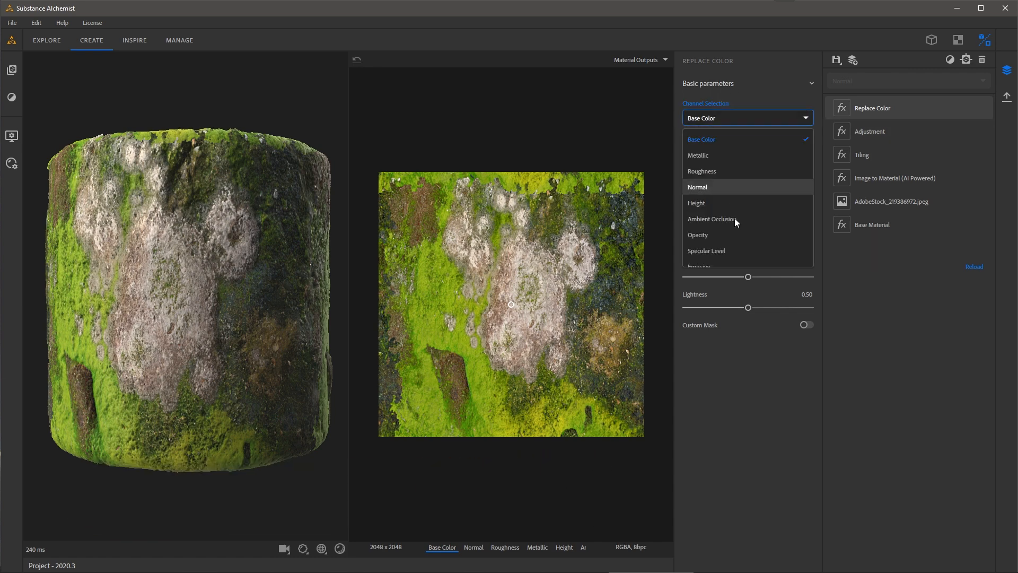
{"action": "left_click", "coordinate": [705, 139]}
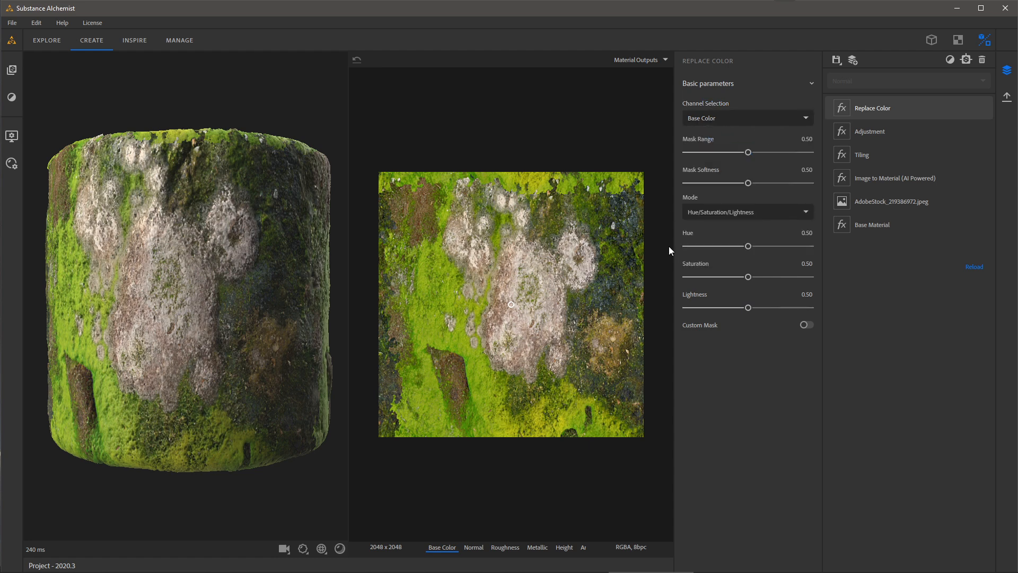
Move the filter's sample point onto the bright green moss above the brown patch and set Hue to 0.31 in Hue/Saturation/Lightness mode
{"action": "scroll", "coordinate": [507, 300], "scroll_direction": "up", "scroll_amount": 3}
{"action": "middle_click_drag", "start_coordinate": [526, 340], "coordinate": [552, 284]}
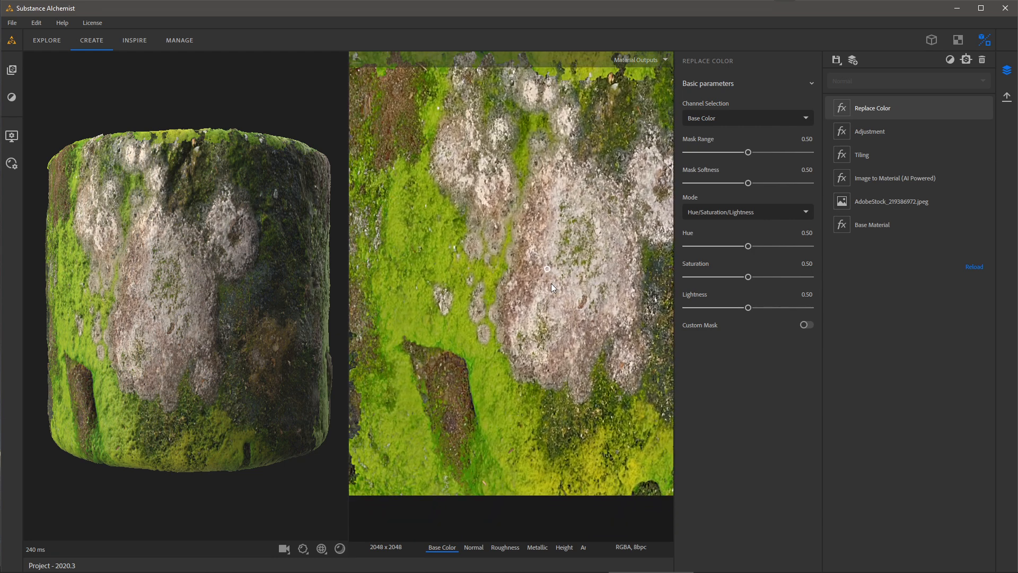
{"action": "left_click_drag", "start_coordinate": [546, 269], "coordinate": [467, 345]}
{"action": "scroll", "coordinate": [533, 313], "scroll_direction": "down", "scroll_amount": 2}
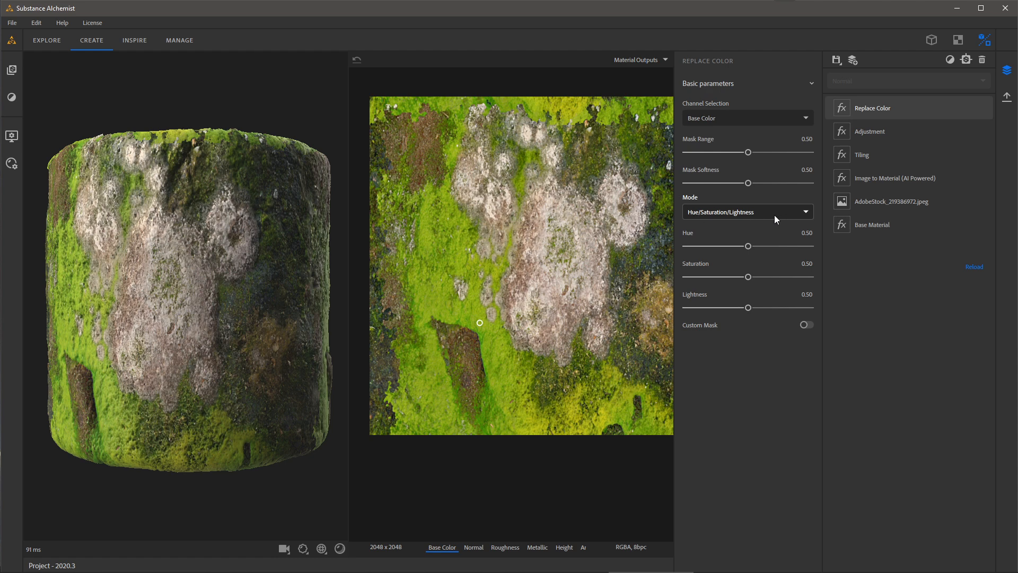
{"action": "left_click", "coordinate": [790, 213]}
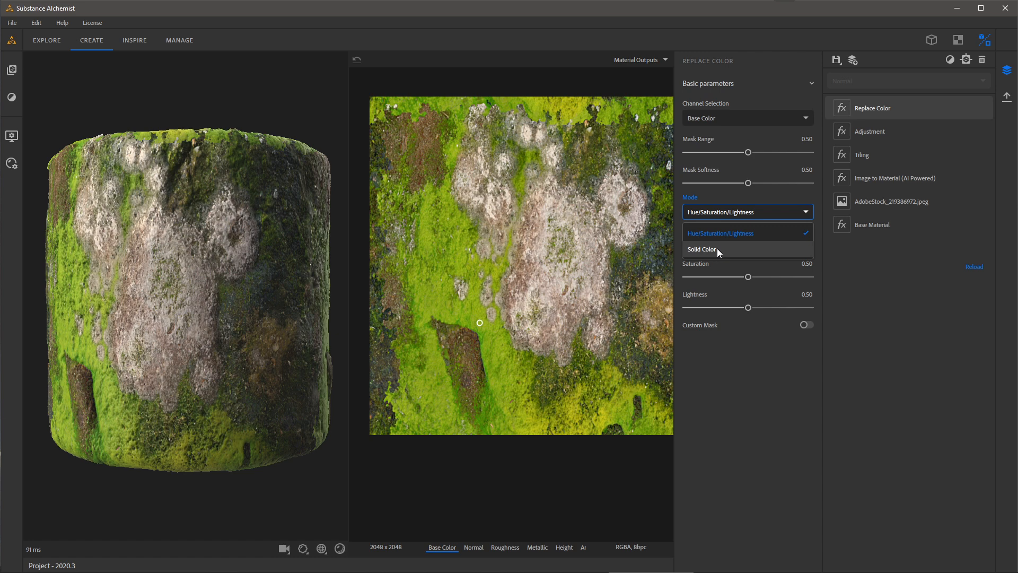
{"action": "left_click", "coordinate": [735, 391]}
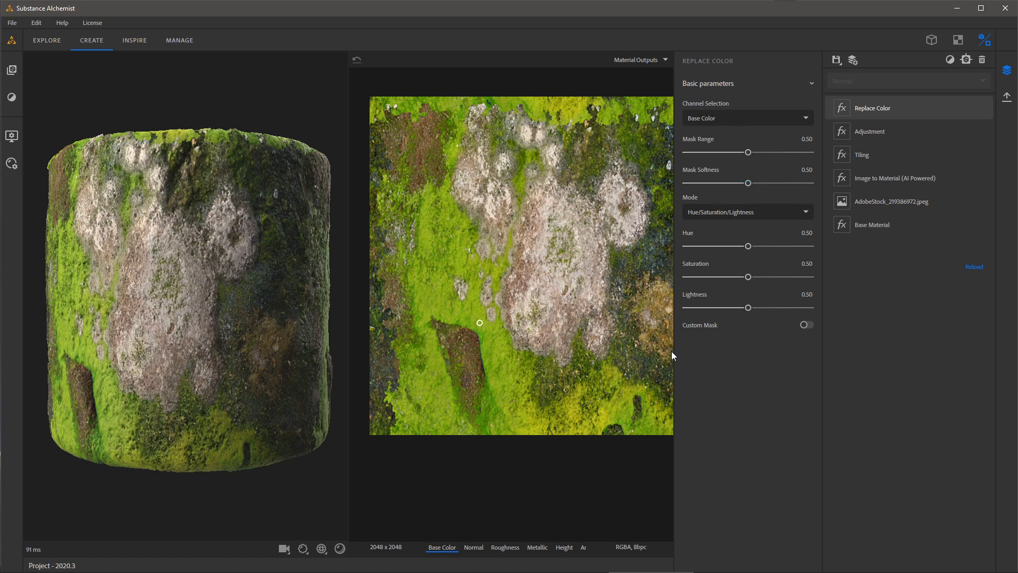
{"action": "scroll", "coordinate": [510, 318], "scroll_direction": "up", "scroll_amount": 1}
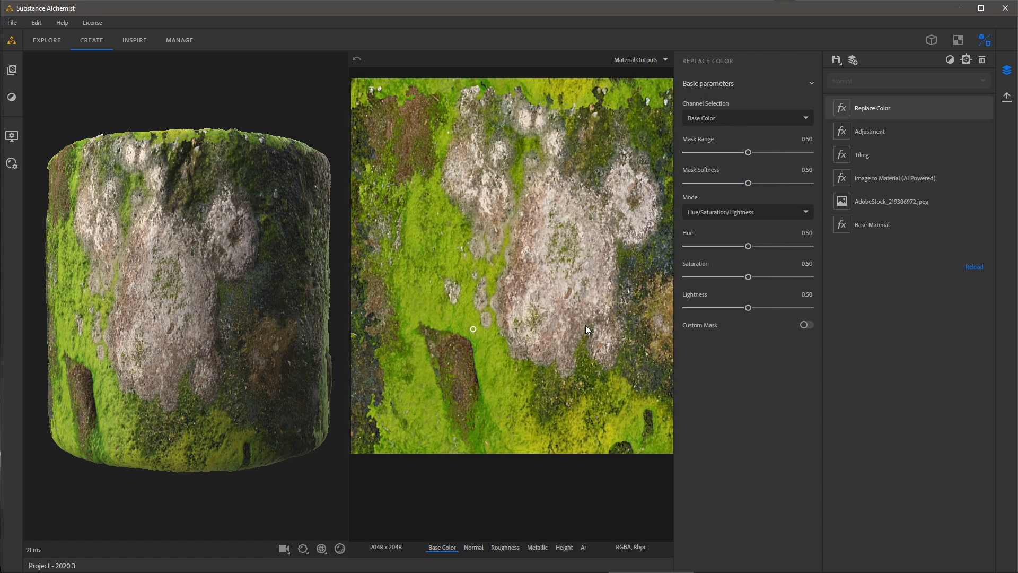
{"action": "left_click_drag", "start_coordinate": [748, 246], "coordinate": [724, 247]}
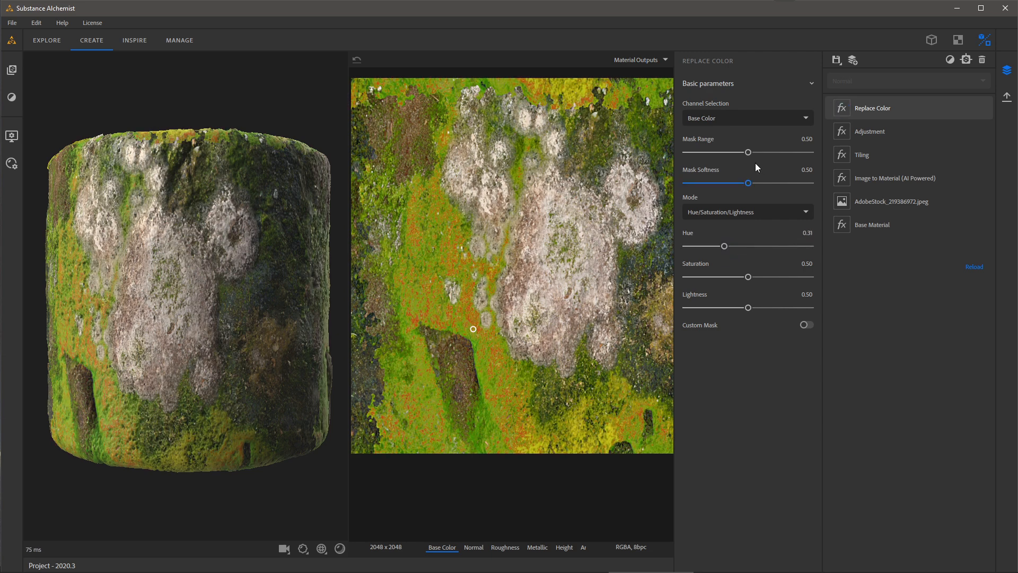
Widen the replaced color area by setting Mask Range to 2 and Mask Softness to 0.20
{"action": "left_click_drag", "start_coordinate": [748, 152], "coordinate": [819, 155]}
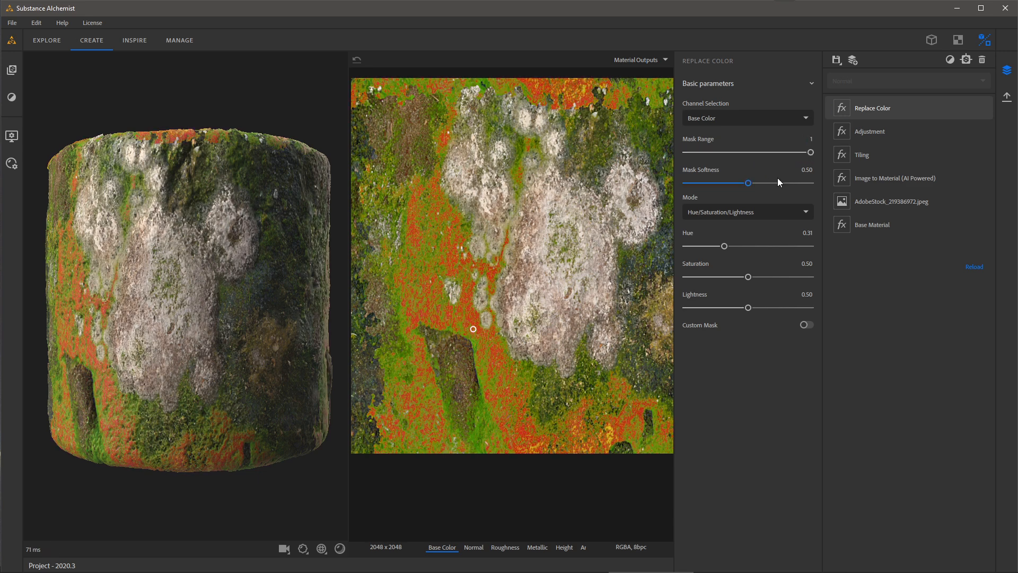
{"action": "left_click_drag", "start_coordinate": [747, 184], "coordinate": [710, 185]}
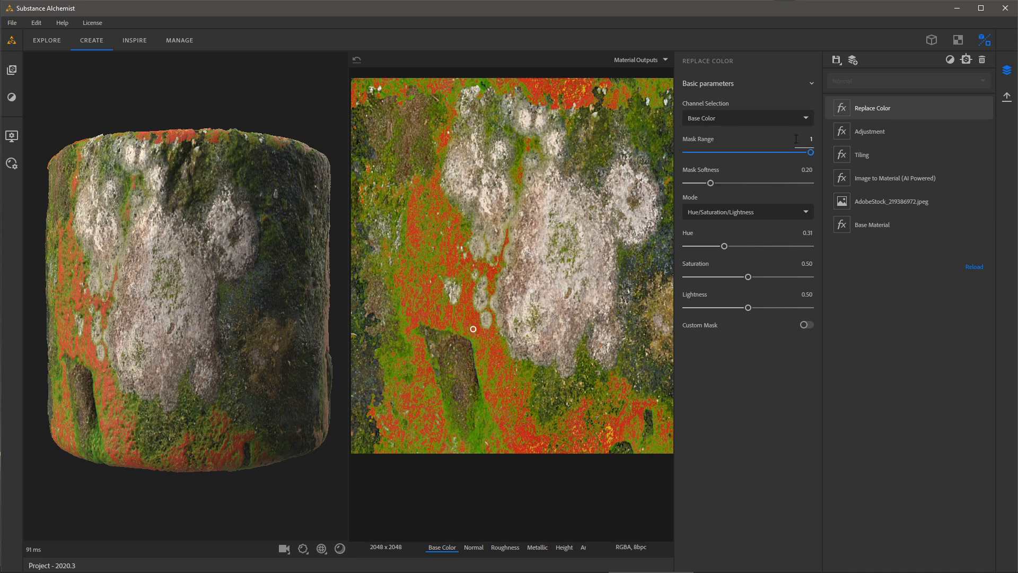
{"action": "left_click_drag", "start_coordinate": [800, 138], "coordinate": [826, 143]}
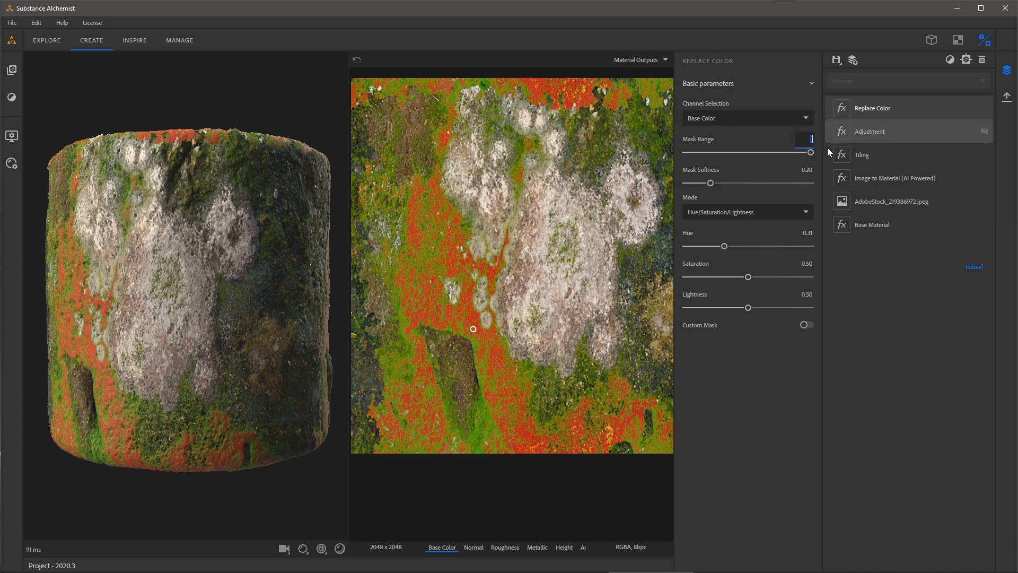
{"action": "type", "text": "2"}
{"action": "key", "text": "Return"}
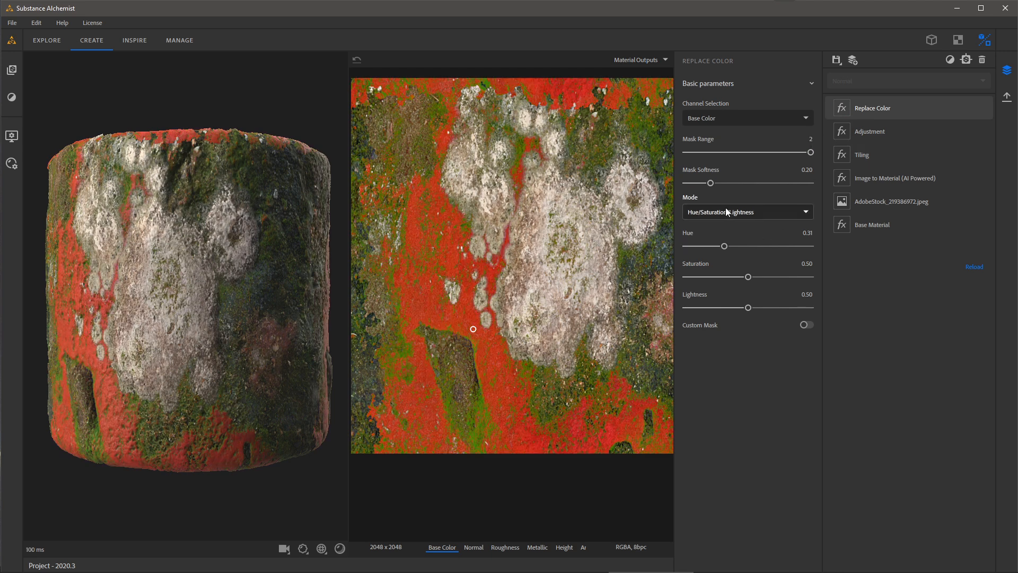
Lower Mask Softness to 0.04 and tune the moss color to Hue 0.36, Saturation 0.46 and Lightness 0.47
{"action": "mouse_move", "coordinate": [711, 184]}
{"action": "left_mouse_down"}
{"action": "mouse_move", "coordinate": [701, 185]}
{"action": "mouse_move", "coordinate": [720, 188]}
{"action": "mouse_move", "coordinate": [704, 189]}
{"action": "left_mouse_up"}
{"action": "scroll", "coordinate": [480, 328], "scroll_direction": "up", "scroll_amount": 1}
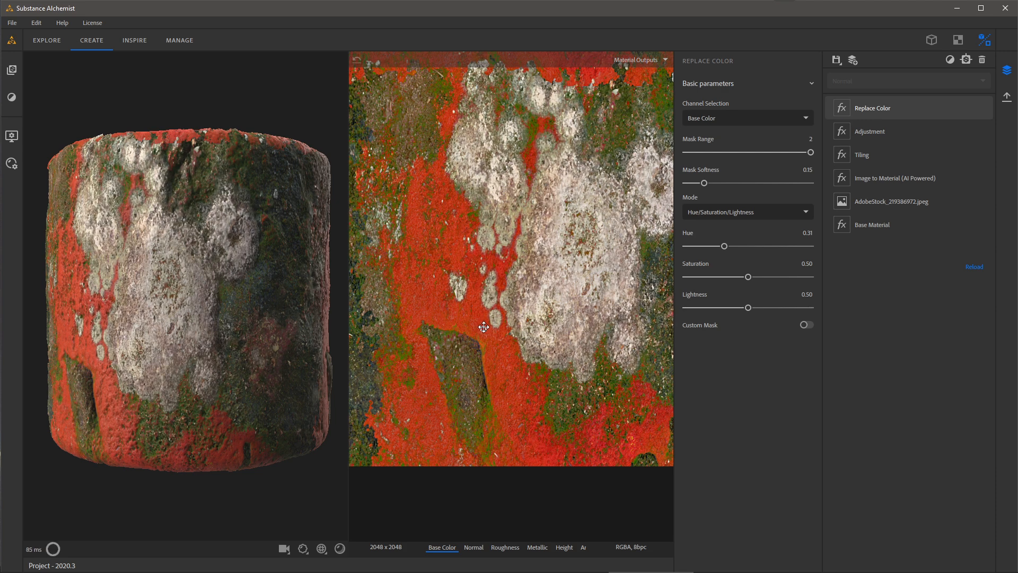
{"action": "mouse_move", "coordinate": [702, 183]}
{"action": "left_mouse_down"}
{"action": "mouse_move", "coordinate": [692, 186]}
{"action": "mouse_move", "coordinate": [732, 193]}
{"action": "mouse_move", "coordinate": [684, 189]}
{"action": "mouse_move", "coordinate": [692, 186]}
{"action": "left_mouse_up"}
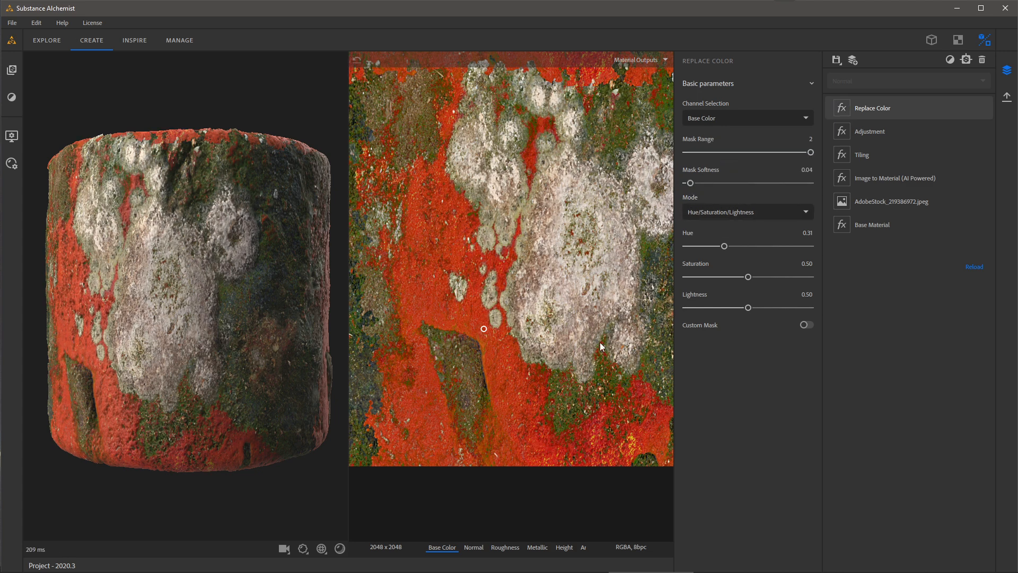
{"action": "scroll", "coordinate": [577, 301], "scroll_direction": "down", "scroll_amount": 3}
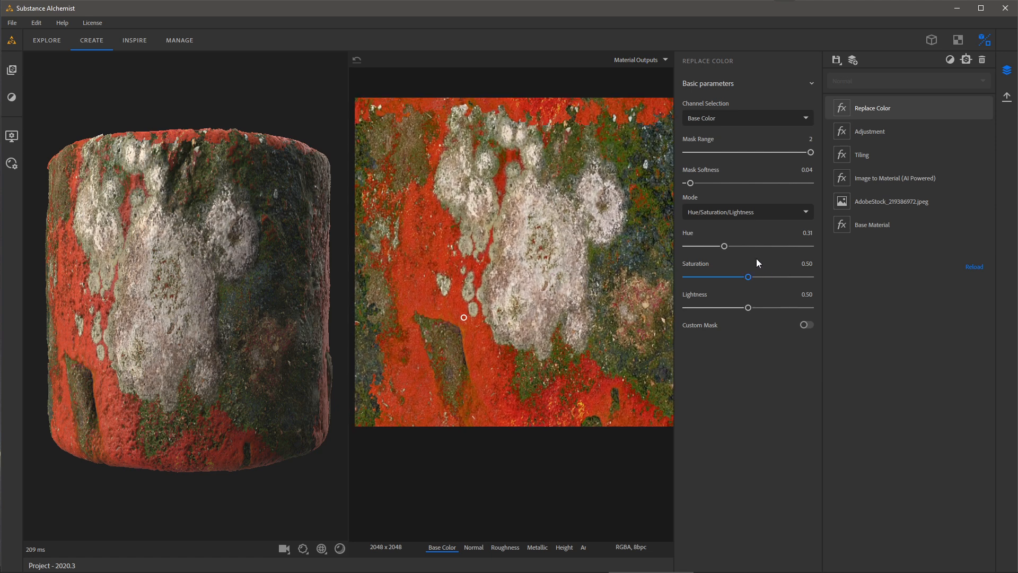
{"action": "left_click_drag", "start_coordinate": [724, 247], "coordinate": [744, 310]}
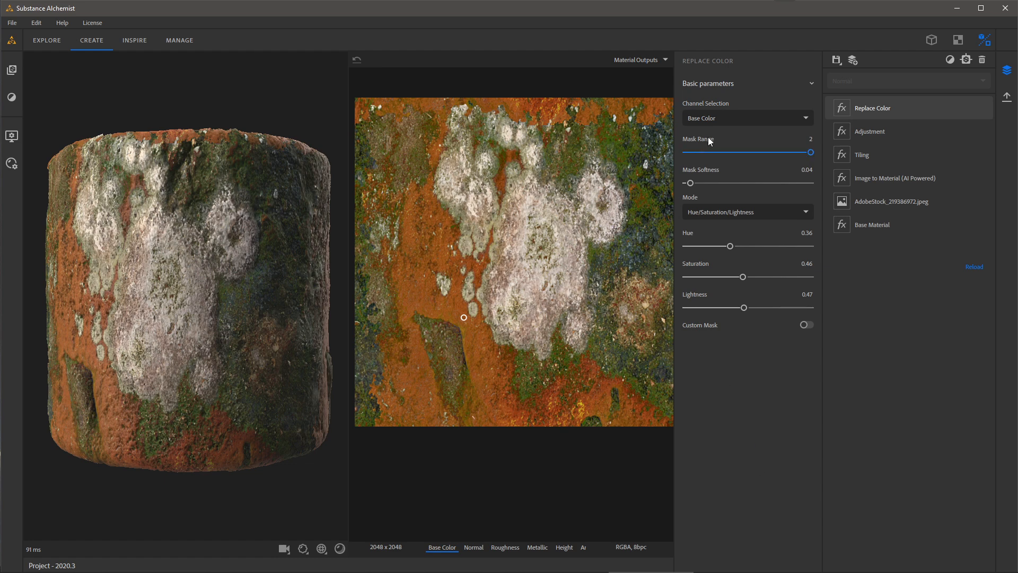
Switch the Replace Color channel to Roughness and place the sample point on the smooth central area of the roughness map
{"action": "left_click", "coordinate": [728, 117]}
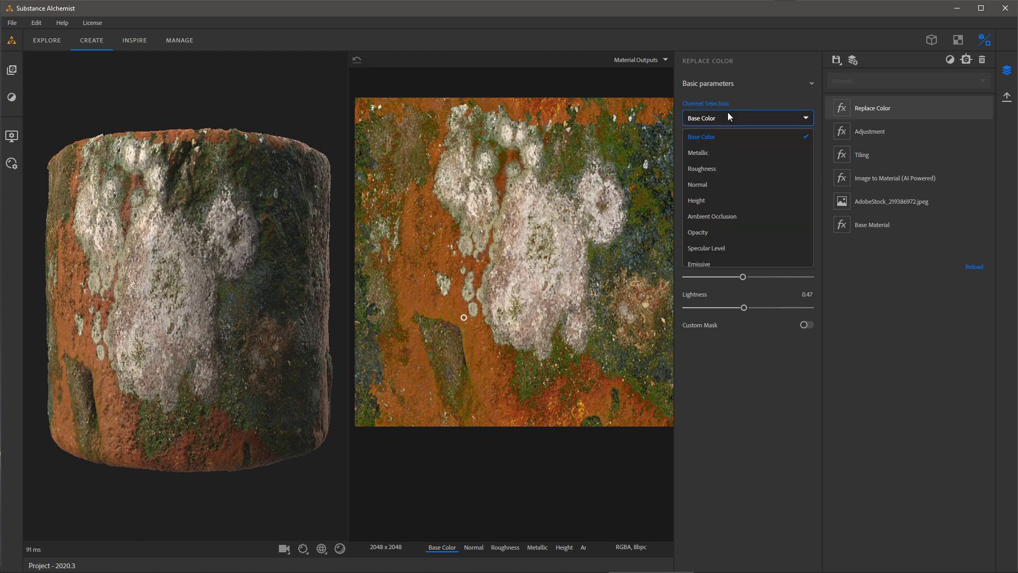
{"action": "left_click", "coordinate": [705, 169]}
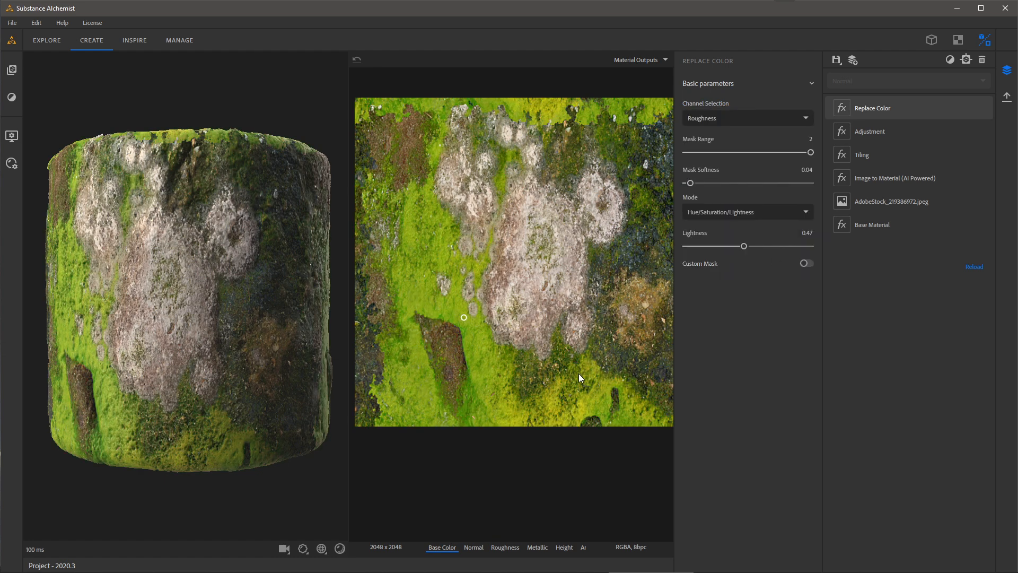
{"action": "left_click", "coordinate": [504, 547]}
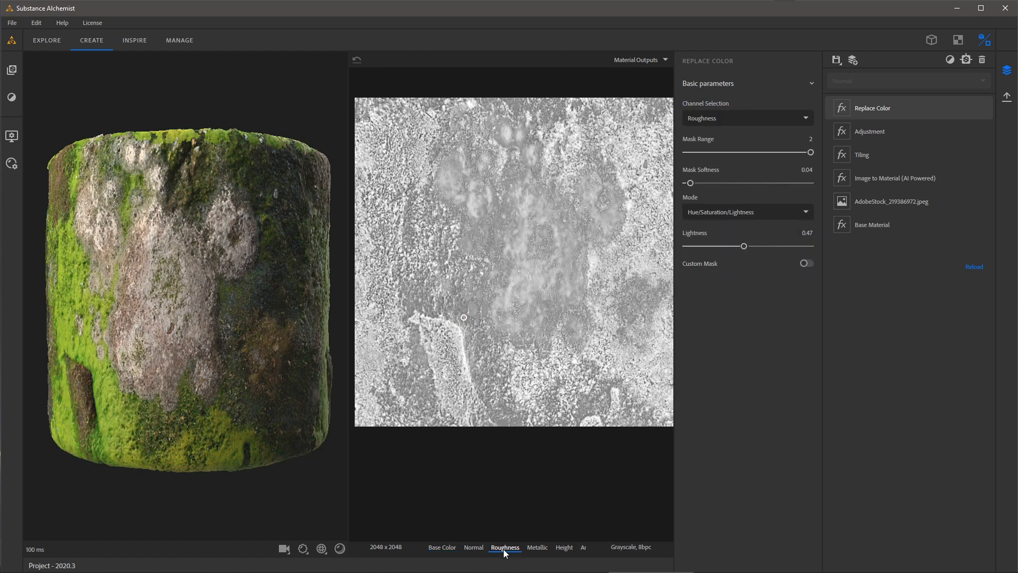
{"action": "scroll", "coordinate": [531, 266], "scroll_direction": "up", "scroll_amount": 2}
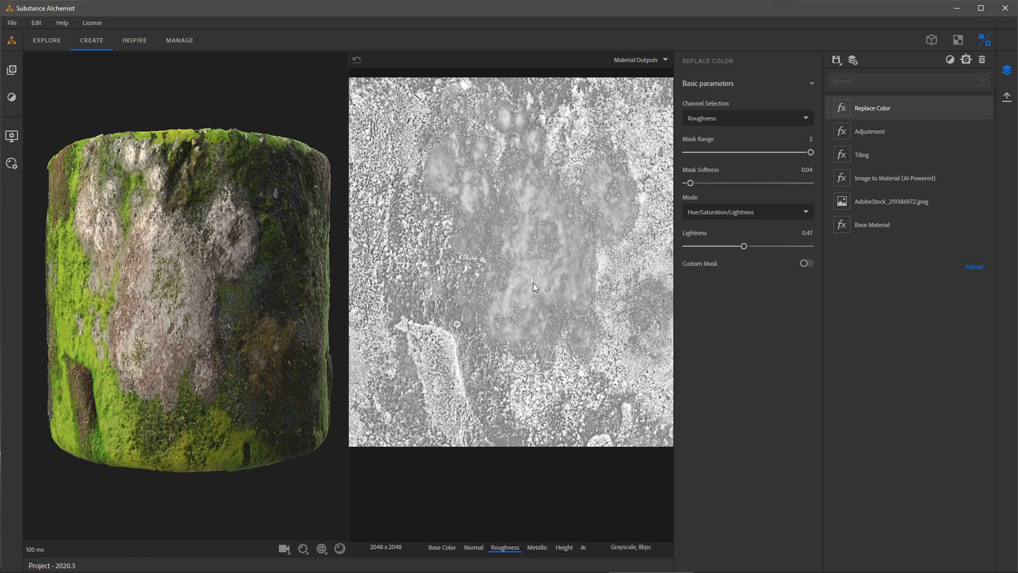
{"action": "middle_click_drag", "start_coordinate": [531, 286], "coordinate": [506, 300]}
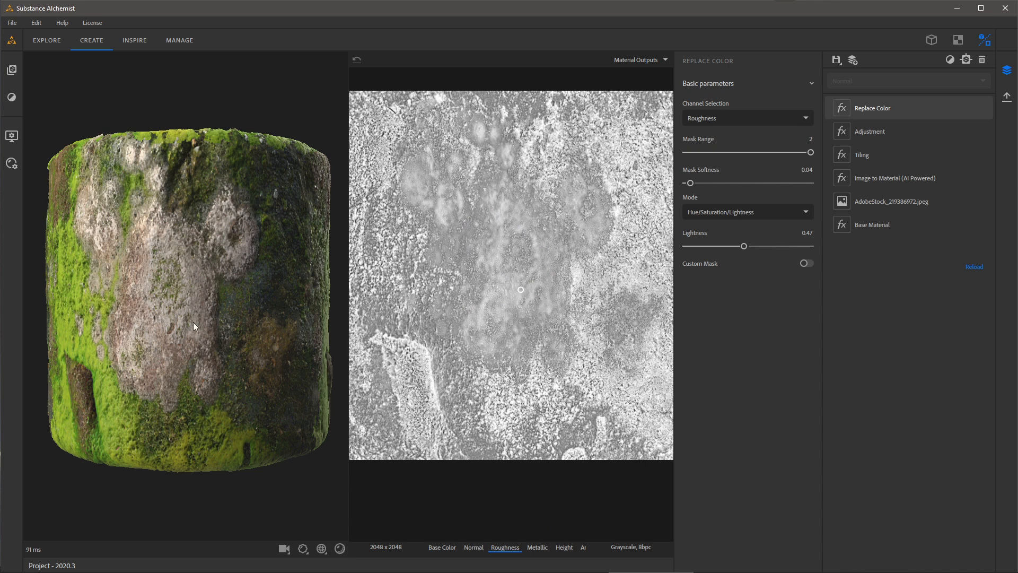
Set the replacement mode to Solid Color with Target Value 0.47, Mask Range 0.45 and Mask Softness 0.08
{"action": "left_click", "coordinate": [707, 211]}
{"action": "left_click", "coordinate": [702, 248]}
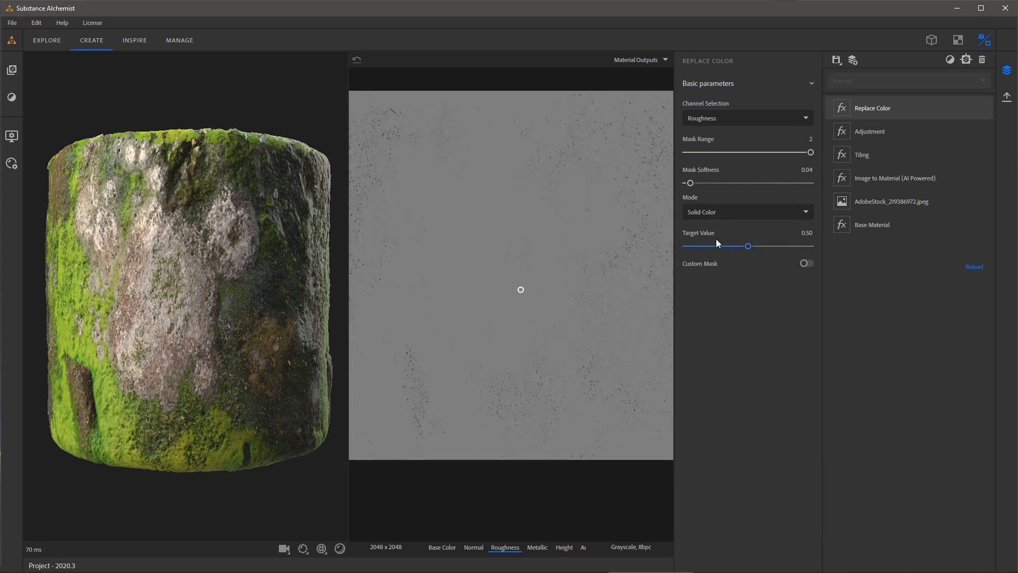
{"action": "mouse_move", "coordinate": [751, 247]}
{"action": "left_mouse_down"}
{"action": "mouse_move", "coordinate": [734, 247]}
{"action": "mouse_move", "coordinate": [744, 247]}
{"action": "left_mouse_up"}
{"action": "left_click_drag", "start_coordinate": [810, 153], "coordinate": [714, 154]}
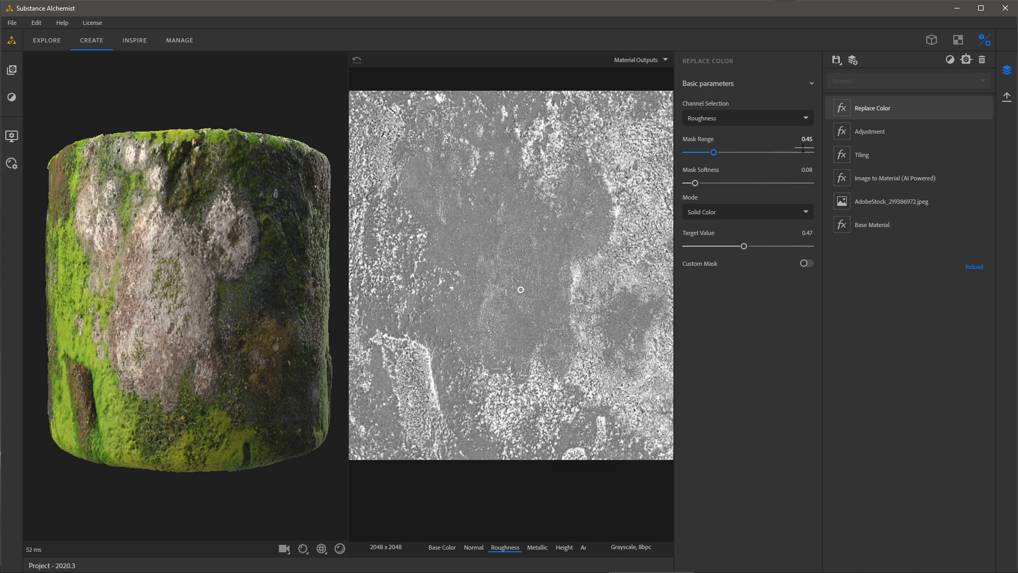
Raise the roughness Target Value to 0.64 and fine-tune the sample point on the central area of the roughness map
{"action": "scroll", "coordinate": [552, 289], "scroll_direction": "up", "scroll_amount": 1}
{"action": "left_click_drag", "start_coordinate": [742, 248], "coordinate": [768, 253]}
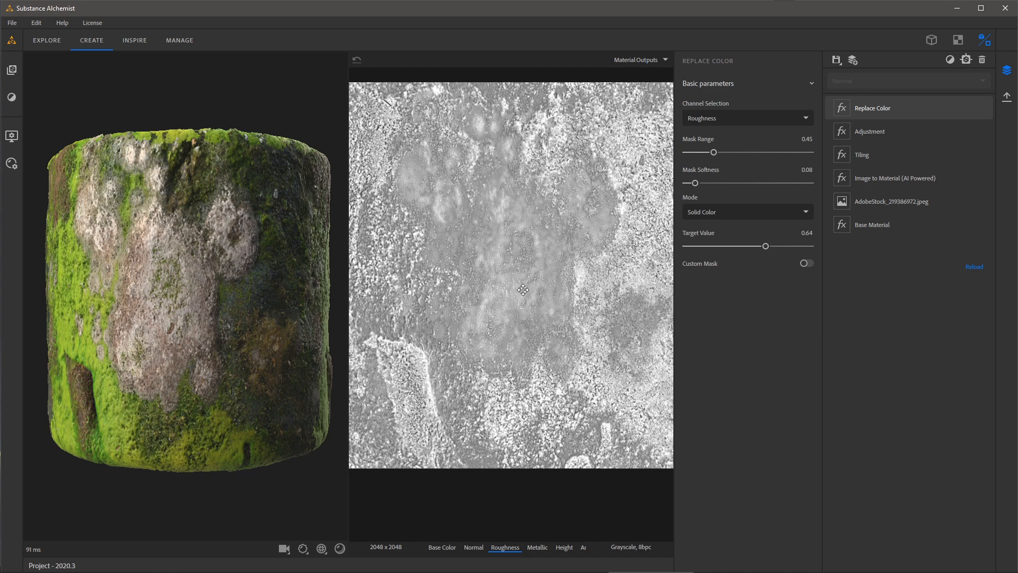
{"action": "left_click_drag", "start_coordinate": [523, 290], "coordinate": [524, 290]}
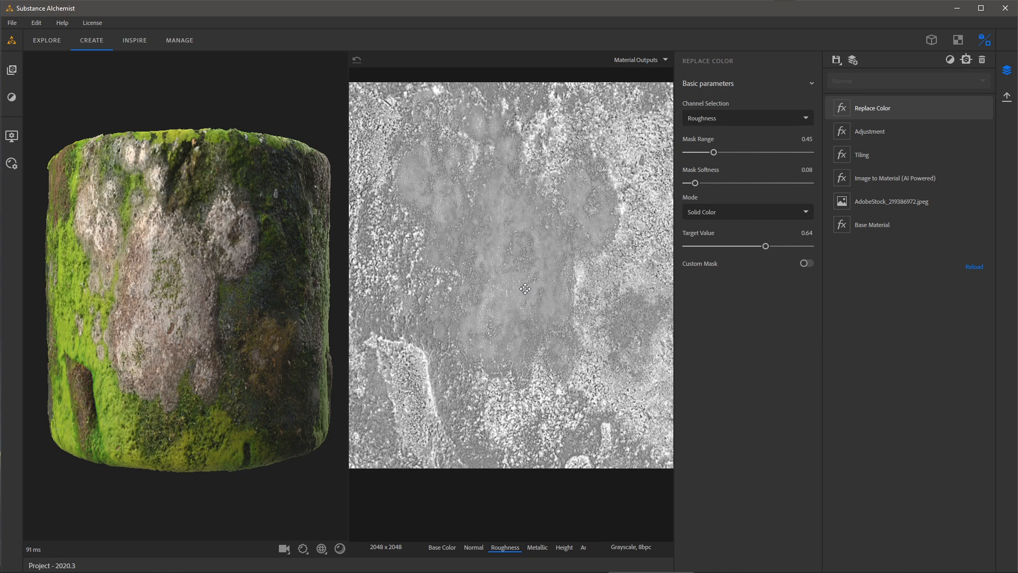
{"action": "mouse_move", "coordinate": [759, 248]}
{"action": "left_mouse_down"}
{"action": "mouse_move", "coordinate": [783, 249]}
{"action": "mouse_move", "coordinate": [733, 256]}
{"action": "mouse_move", "coordinate": [759, 257]}
{"action": "left_mouse_up"}
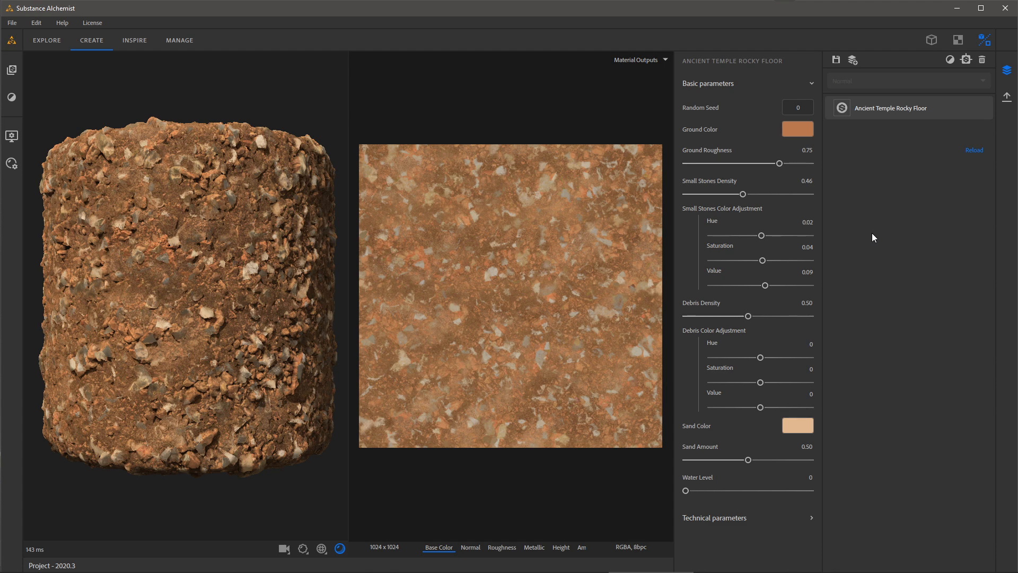
Add a Color Variation filter on top of the Ancient Temple Rocky Floor material
{"action": "left_click", "coordinate": [949, 59]}
{"action": "type", "text": "color"}
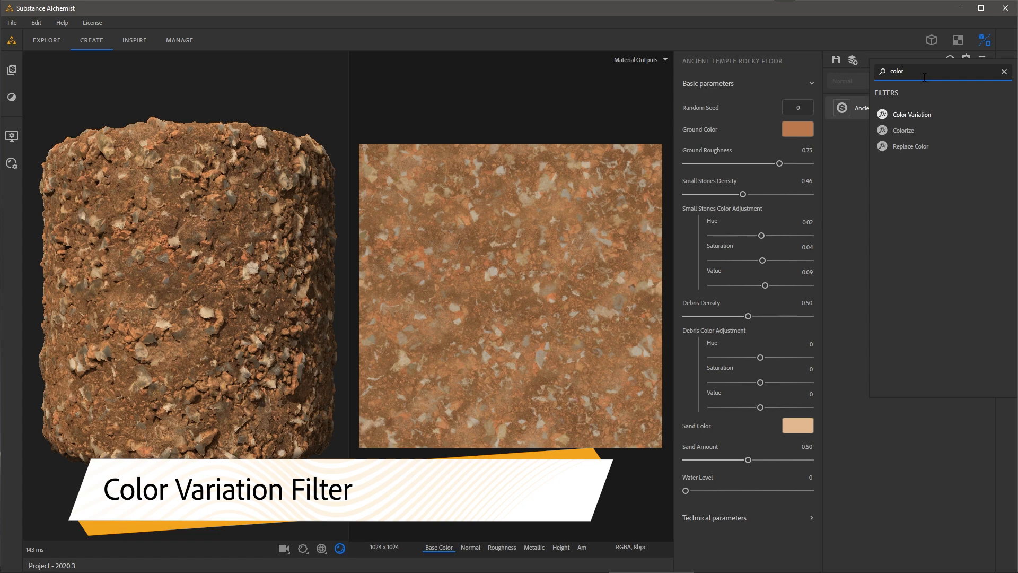
{"action": "left_click", "coordinate": [921, 114]}
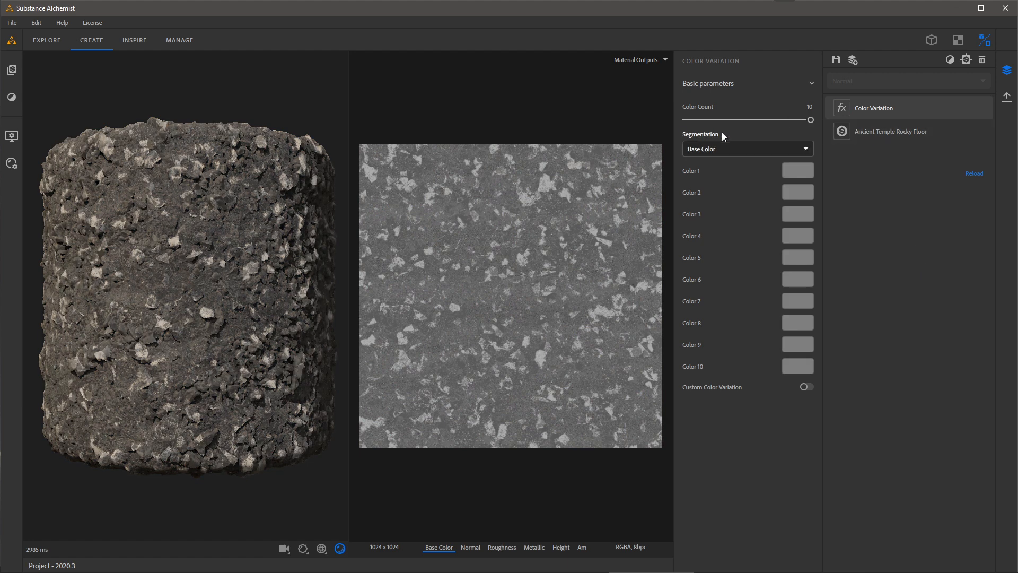
Review the Color Variation filter's segmentation sources and set Segmentation to Roughness
{"action": "left_click", "coordinate": [805, 150]}
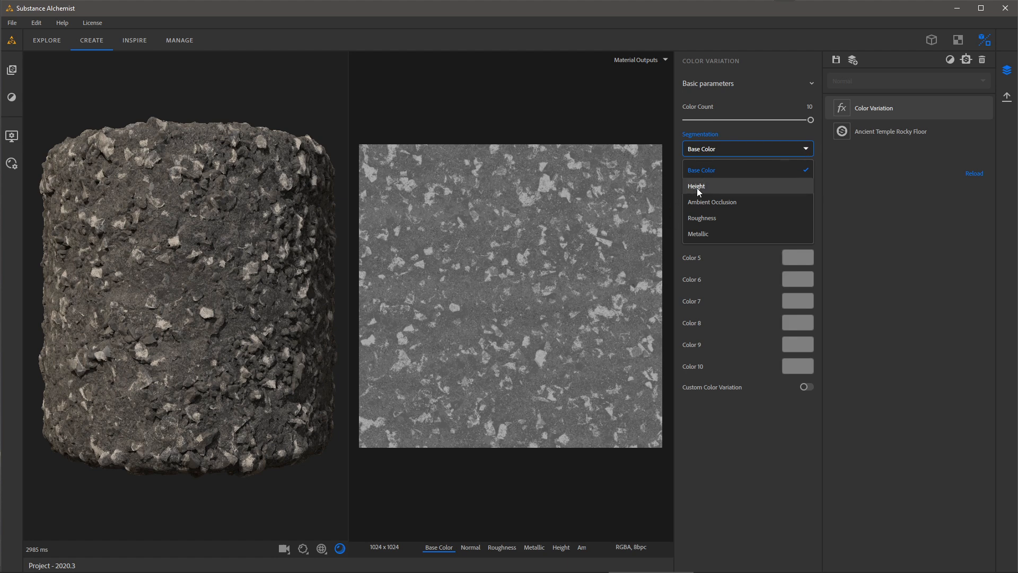
{"action": "left_click", "coordinate": [851, 244]}
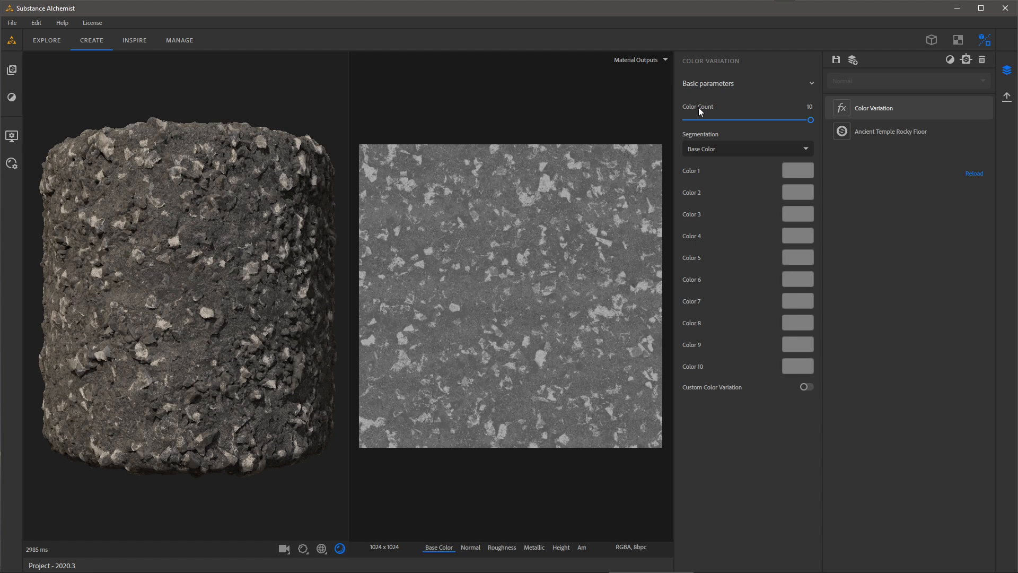
{"action": "left_click", "coordinate": [733, 149]}
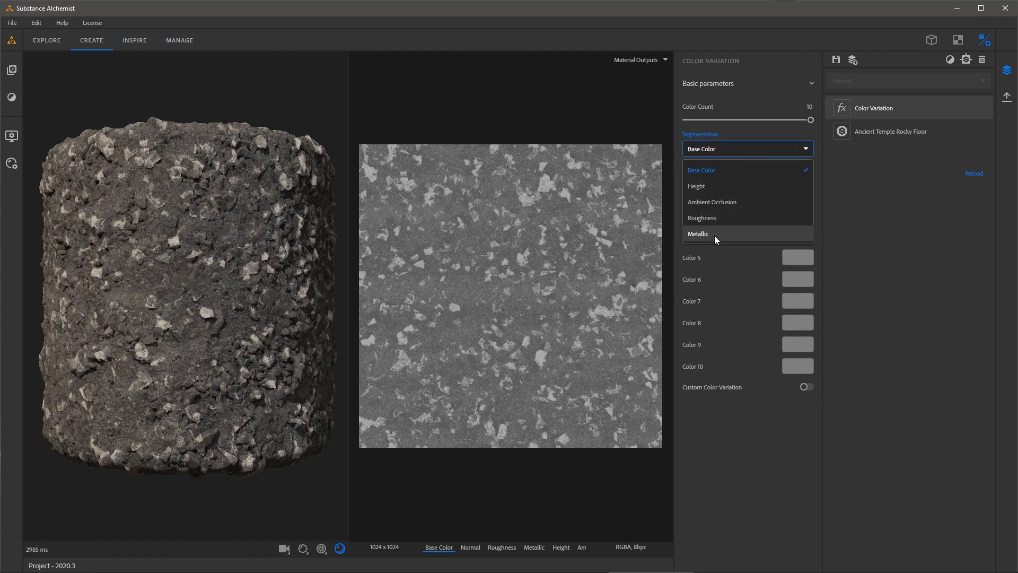
{"action": "left_click", "coordinate": [714, 217]}
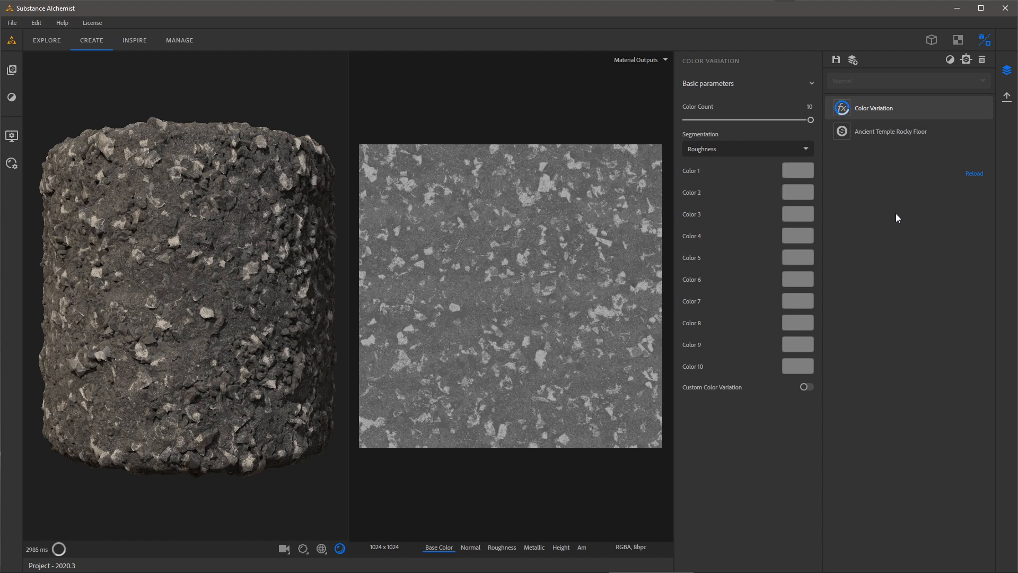
Reduce the Color Variation filter's Color Count to 4 and set Color 3 to a muted brown
{"action": "left_click_drag", "start_coordinate": [810, 120], "coordinate": [726, 120]}
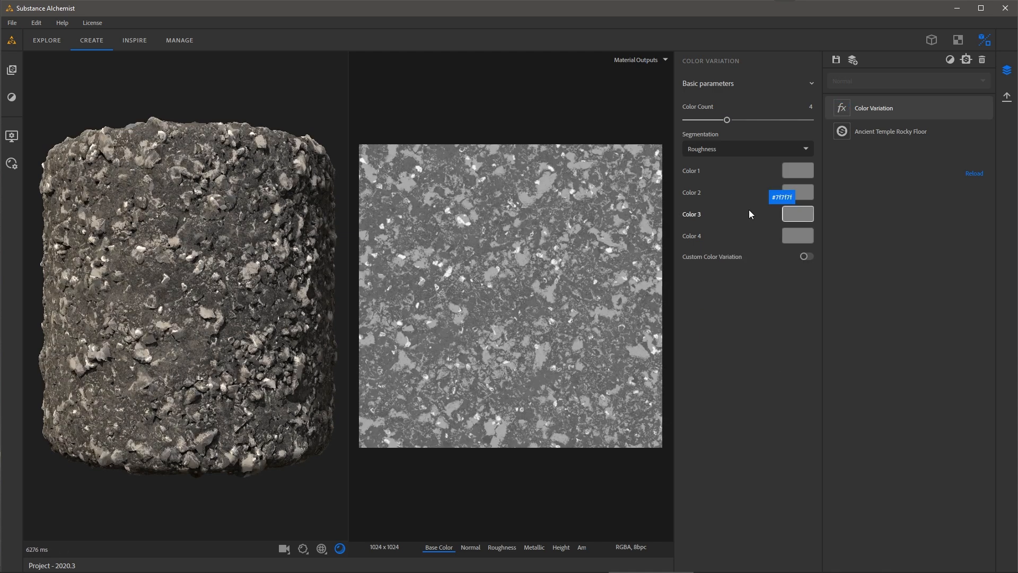
{"action": "left_click", "coordinate": [799, 212]}
{"action": "left_click", "coordinate": [598, 331]}
{"action": "left_click", "coordinate": [775, 269]}
{"action": "left_click", "coordinate": [755, 378]}
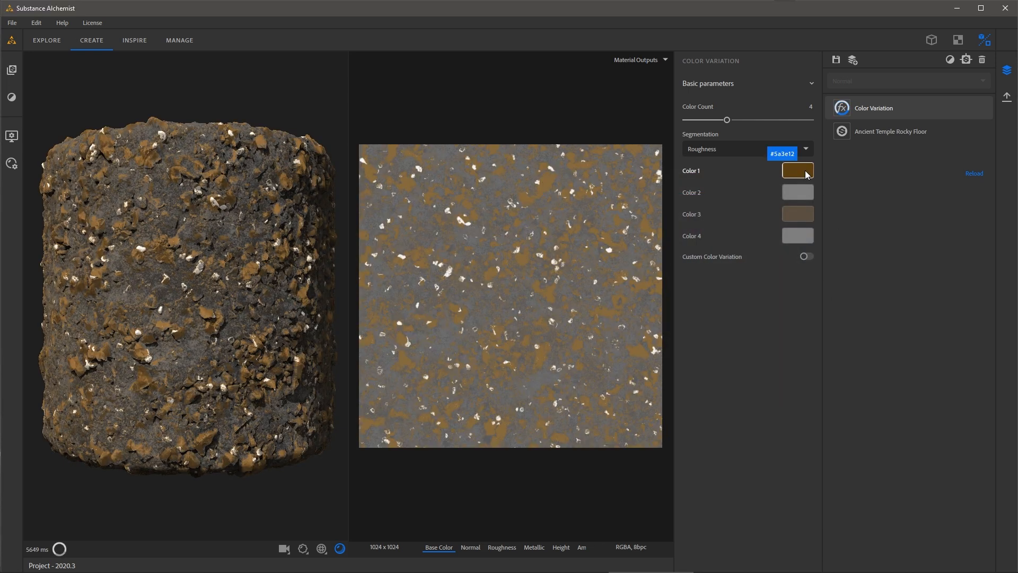
Set Color 1 of the Color Variation filter to a muted olive and Color 3 to dark gray #616161
{"action": "left_click", "coordinate": [804, 173]}
{"action": "left_click", "coordinate": [772, 264]}
{"action": "left_click_drag", "start_coordinate": [805, 261], "coordinate": [804, 250]}
{"action": "key", "text": "Return"}
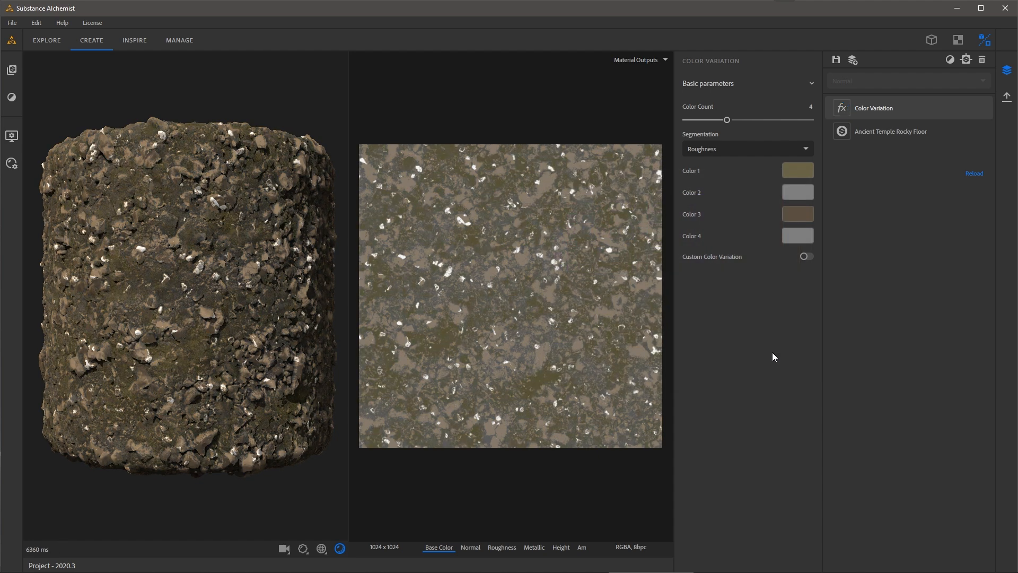
{"action": "left_click", "coordinate": [803, 214]}
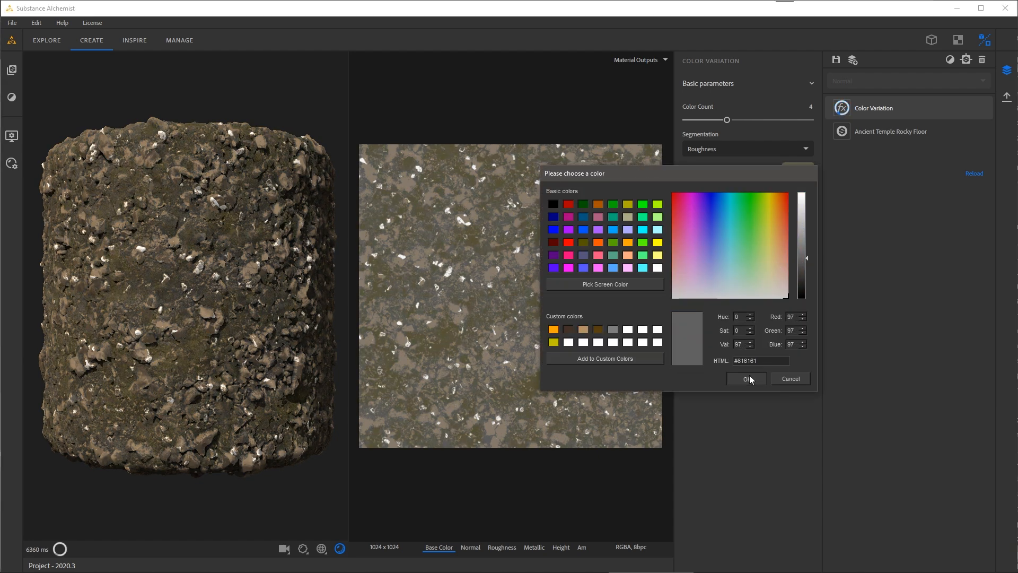
{"action": "left_click", "coordinate": [748, 378]}
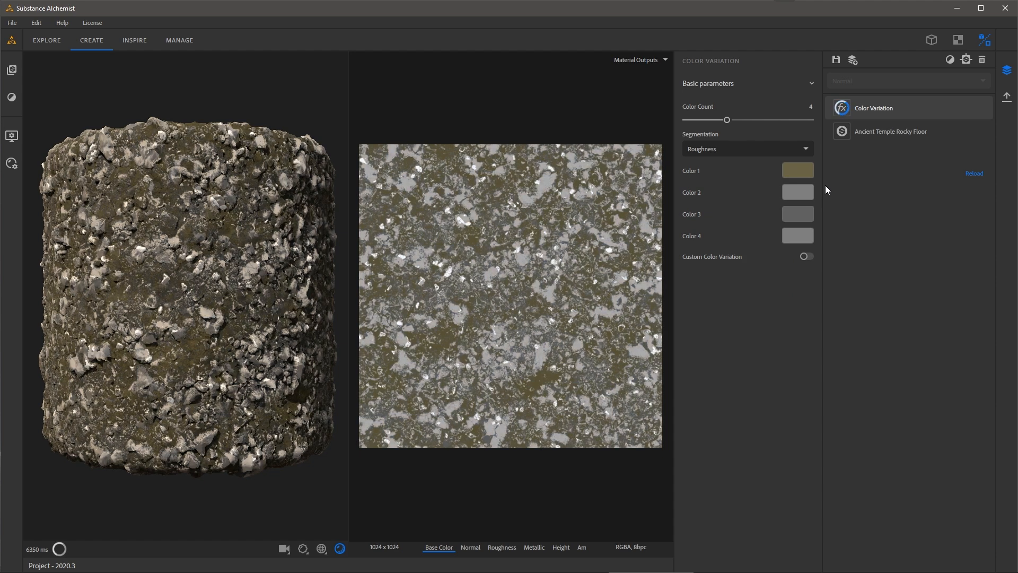
{"action": "left_click", "coordinate": [805, 213]}
{"action": "left_click", "coordinate": [598, 330]}
{"action": "left_click_drag", "start_coordinate": [801, 256], "coordinate": [781, 249]}
{"action": "left_click", "coordinate": [790, 378]}
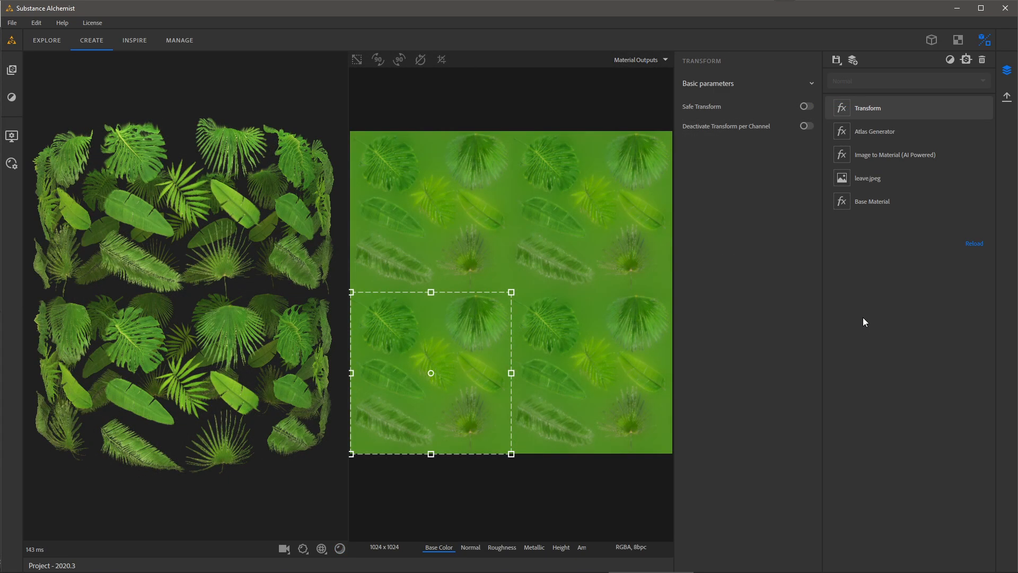
Add a Colorize filter above the Transform layer of the tropical leaves material
{"action": "left_click", "coordinate": [950, 60]}
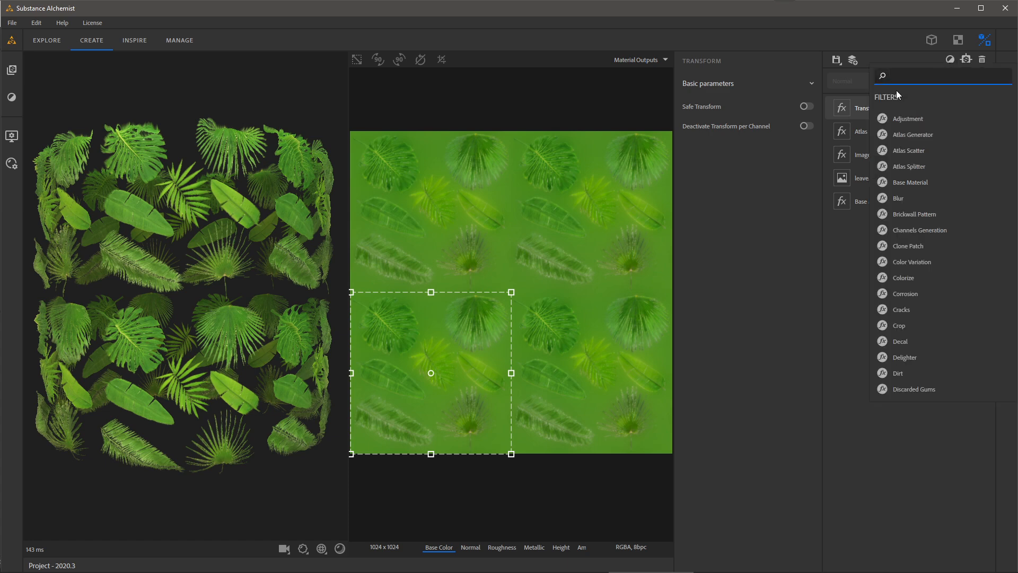
{"action": "type", "text": "color"}
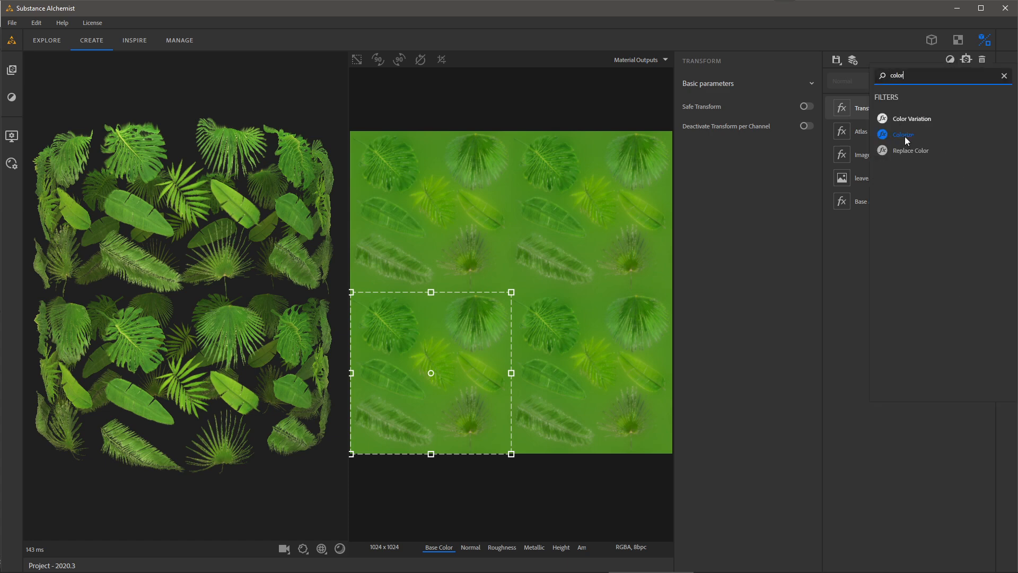
{"action": "left_click", "coordinate": [904, 136]}
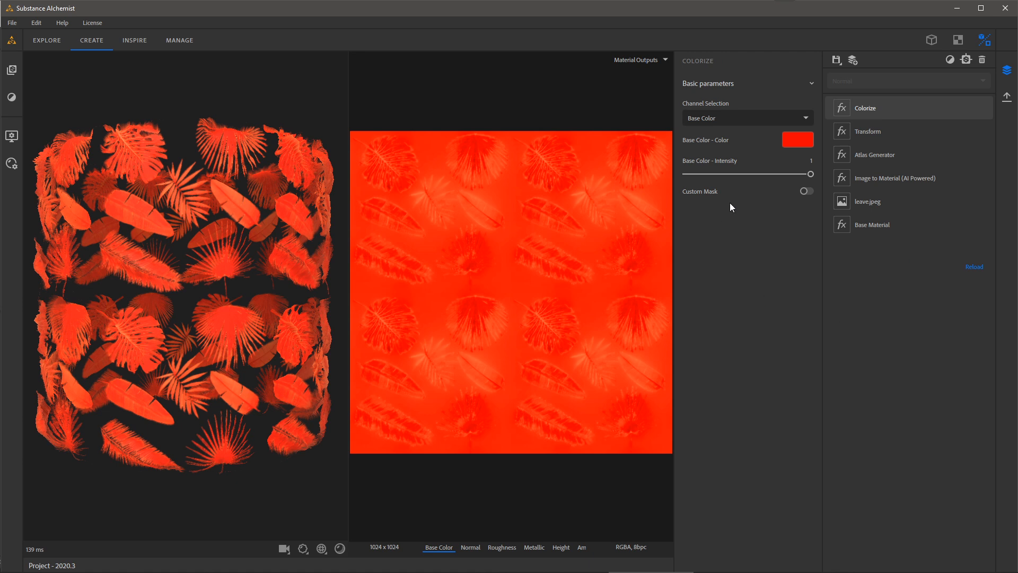
Keep Base Color as the Colorize filter's channel and set its color to orange #d18d2e
{"action": "left_click", "coordinate": [749, 117]}
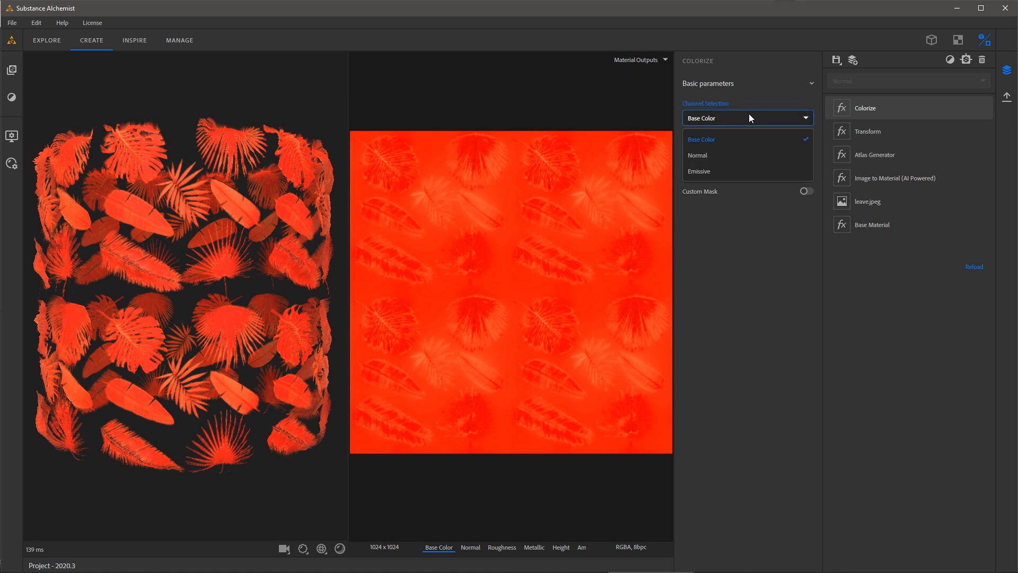
{"action": "left_click", "coordinate": [714, 140]}
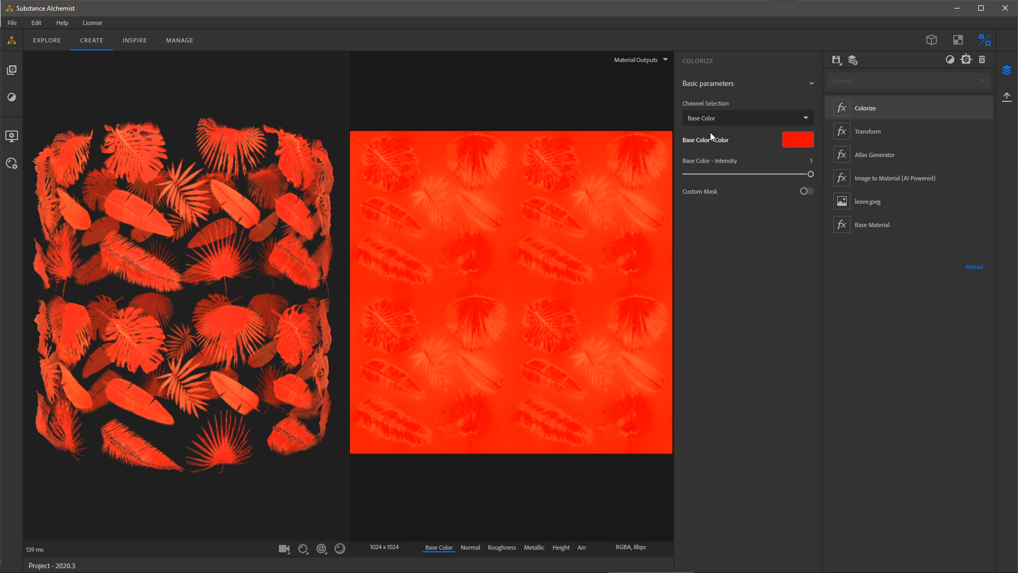
{"action": "left_click", "coordinate": [796, 140]}
{"action": "left_click", "coordinate": [627, 329]}
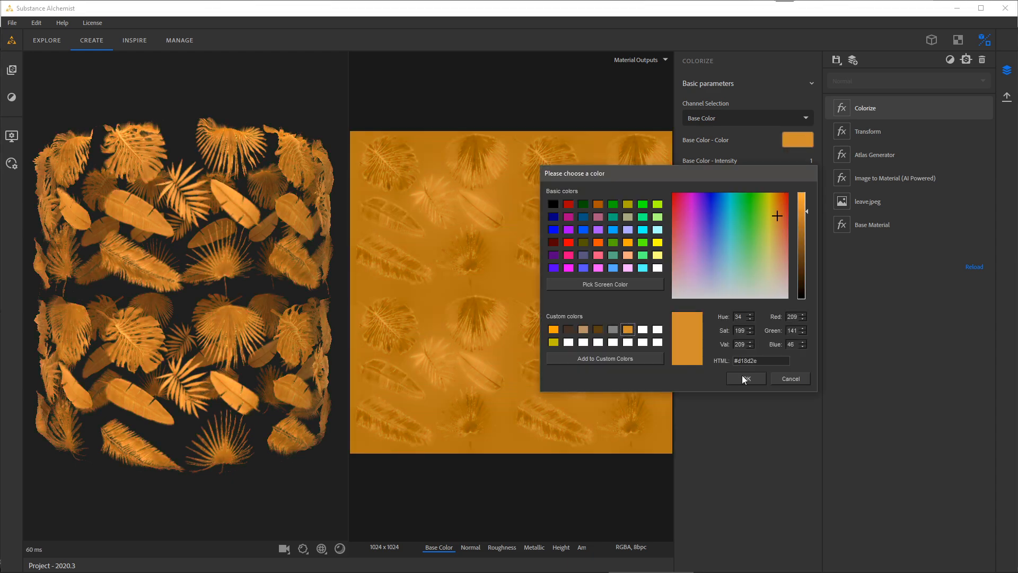
{"action": "left_click", "coordinate": [742, 377]}
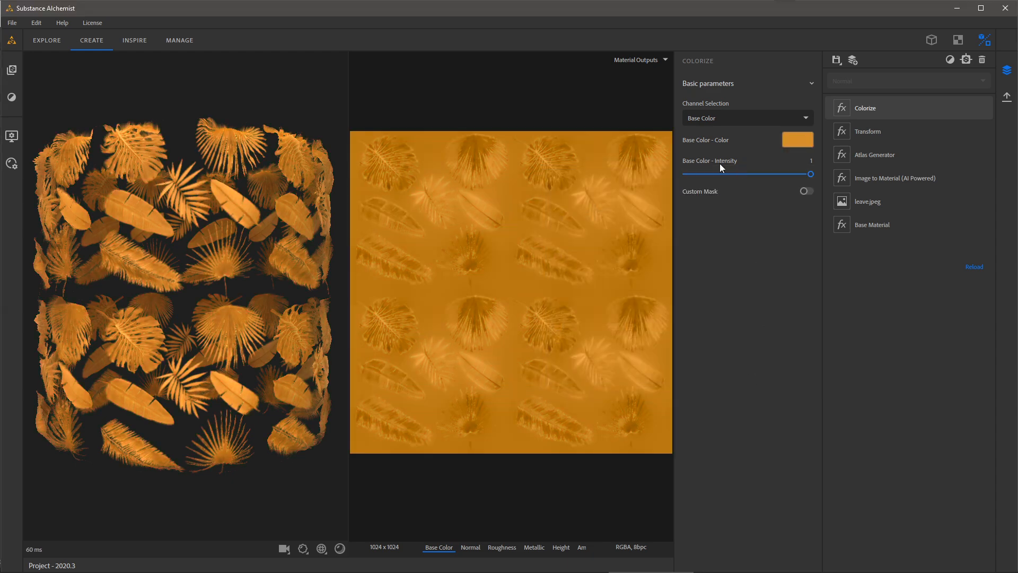
Try out the Base Color intensity, leaving it at 1, and enable Custom Mask with mask painting active
{"action": "left_click_drag", "start_coordinate": [809, 174], "coordinate": [882, 185]}
{"action": "left_click", "coordinate": [806, 191]}
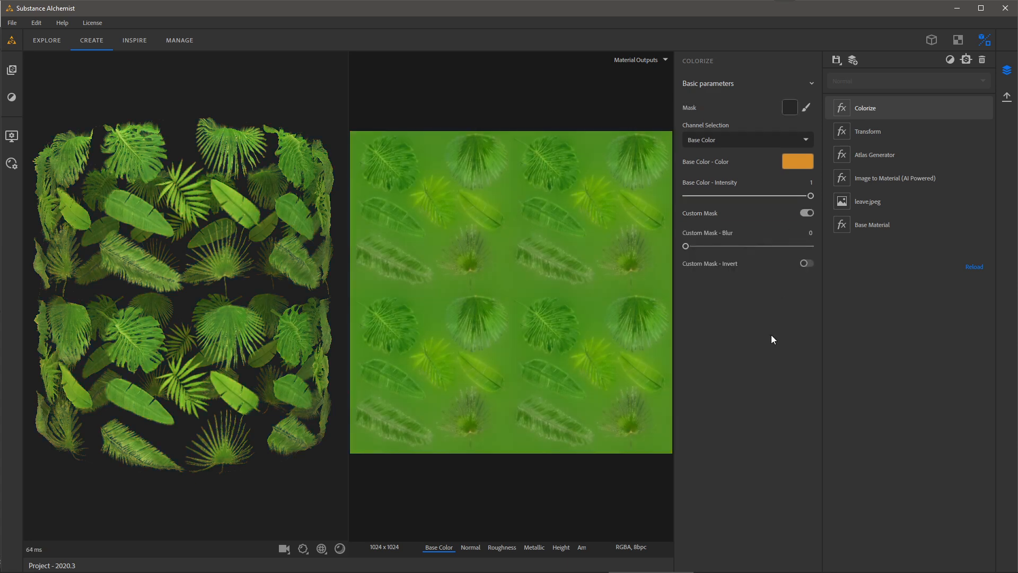
{"action": "left_click", "coordinate": [807, 108]}
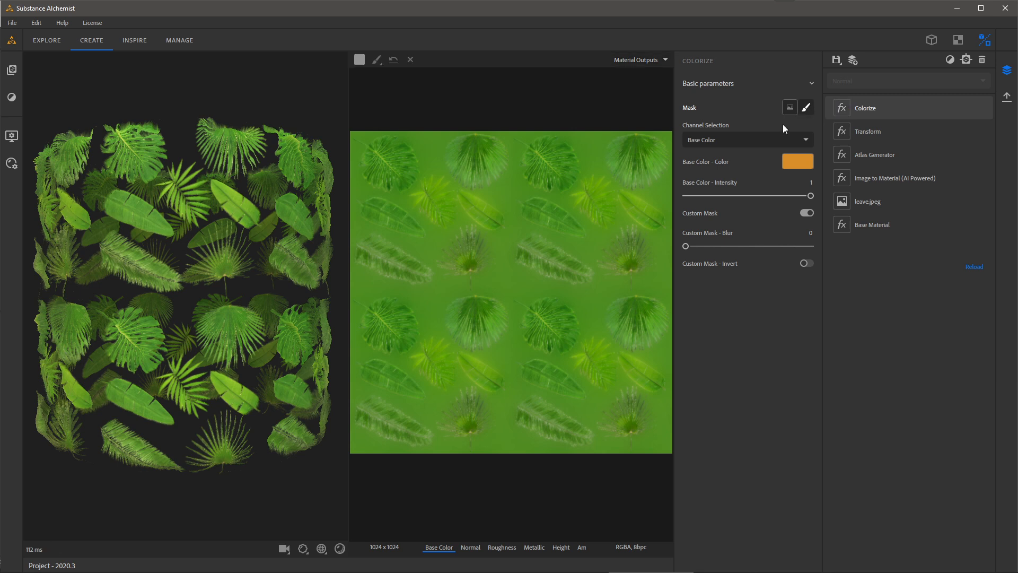
Paint the Colorize mask over a feathery frond, two monstera leaves and a broad oval leaf in the texture view
{"action": "mouse_move", "coordinate": [522, 260]}
{"action": "left_mouse_down"}
{"action": "mouse_move", "coordinate": [589, 278]}
{"action": "mouse_move", "coordinate": [525, 245]}
{"action": "mouse_move", "coordinate": [556, 265]}
{"action": "left_mouse_up"}
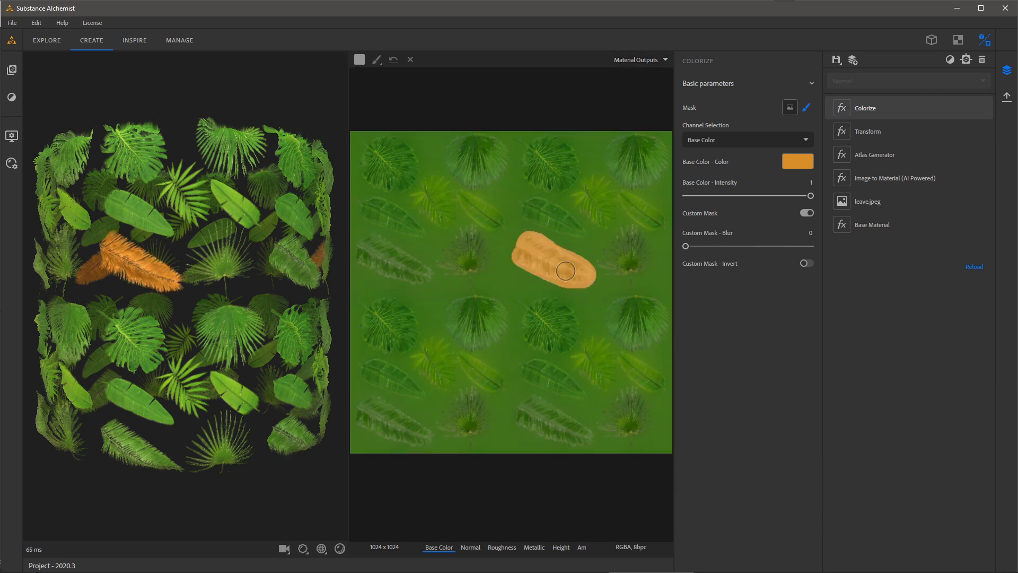
{"action": "mouse_move", "coordinate": [522, 299]}
{"action": "left_mouse_down"}
{"action": "mouse_move", "coordinate": [538, 342]}
{"action": "mouse_move", "coordinate": [557, 346]}
{"action": "mouse_move", "coordinate": [568, 333]}
{"action": "mouse_move", "coordinate": [545, 302]}
{"action": "mouse_move", "coordinate": [557, 324]}
{"action": "left_mouse_up"}
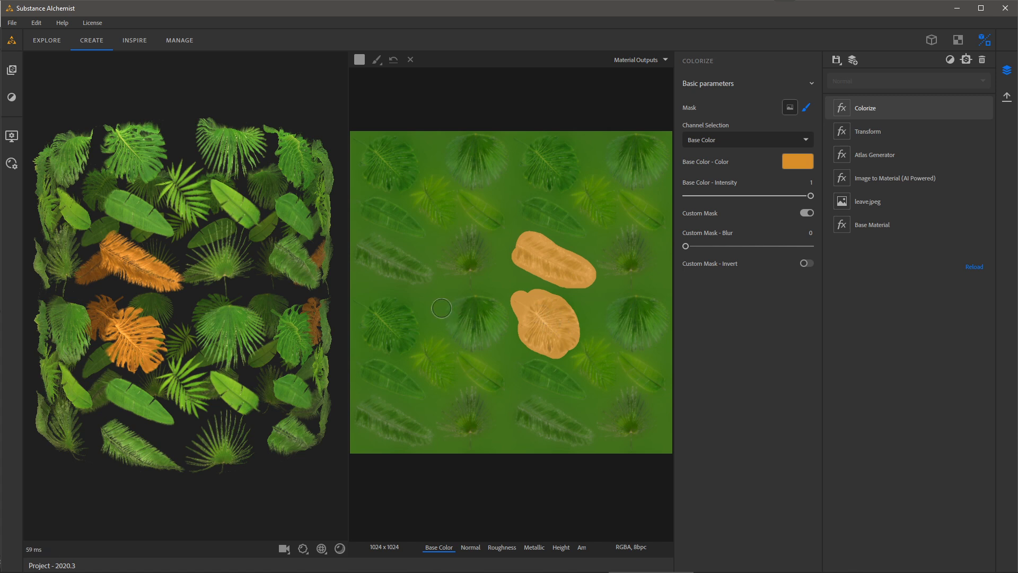
{"action": "mouse_move", "coordinate": [372, 306]}
{"action": "left_mouse_down"}
{"action": "mouse_move", "coordinate": [360, 301]}
{"action": "mouse_move", "coordinate": [374, 342]}
{"action": "mouse_move", "coordinate": [403, 345]}
{"action": "mouse_move", "coordinate": [400, 307]}
{"action": "mouse_move", "coordinate": [384, 323]}
{"action": "mouse_move", "coordinate": [379, 312]}
{"action": "mouse_move", "coordinate": [400, 337]}
{"action": "mouse_move", "coordinate": [414, 319]}
{"action": "left_mouse_up"}
{"action": "mouse_move", "coordinate": [419, 236]}
{"action": "left_mouse_down"}
{"action": "mouse_move", "coordinate": [371, 204]}
{"action": "mouse_move", "coordinate": [416, 232]}
{"action": "left_mouse_up"}
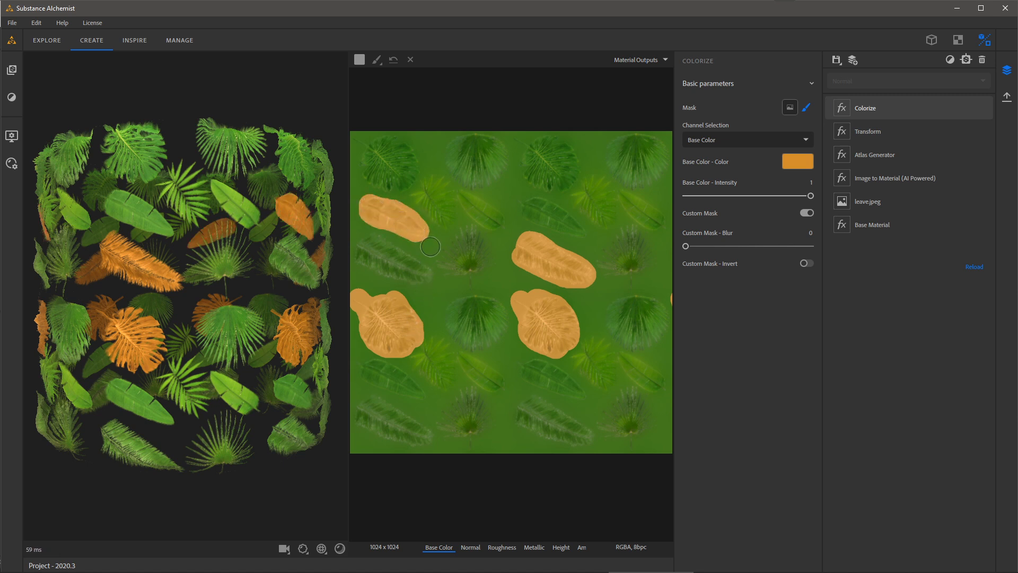